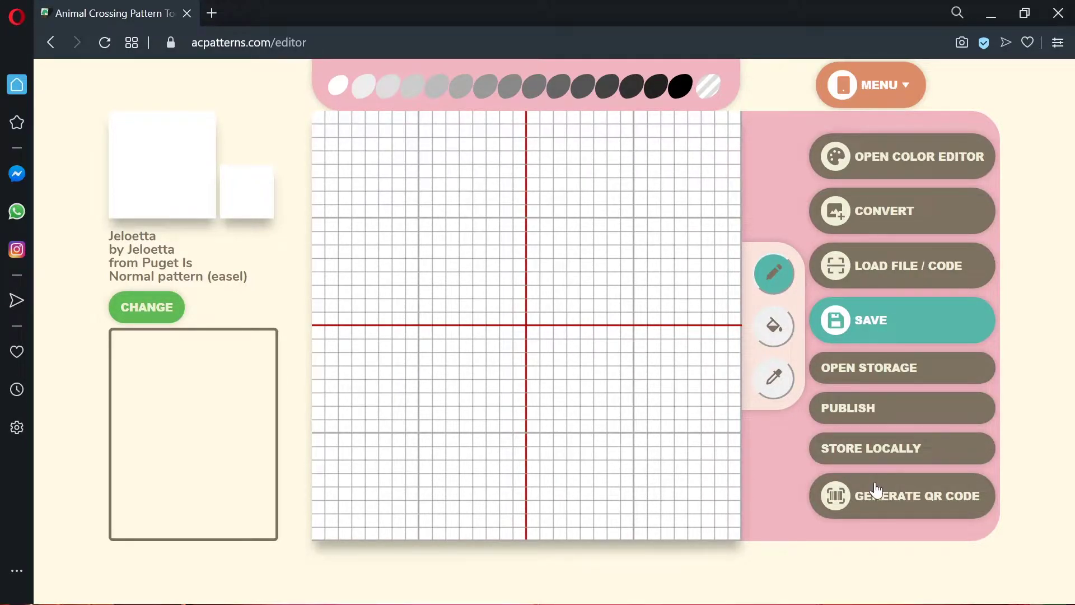
- Start a conversion, drag the crop box tightly around the character's head, and continue to the preview
click(878, 212)
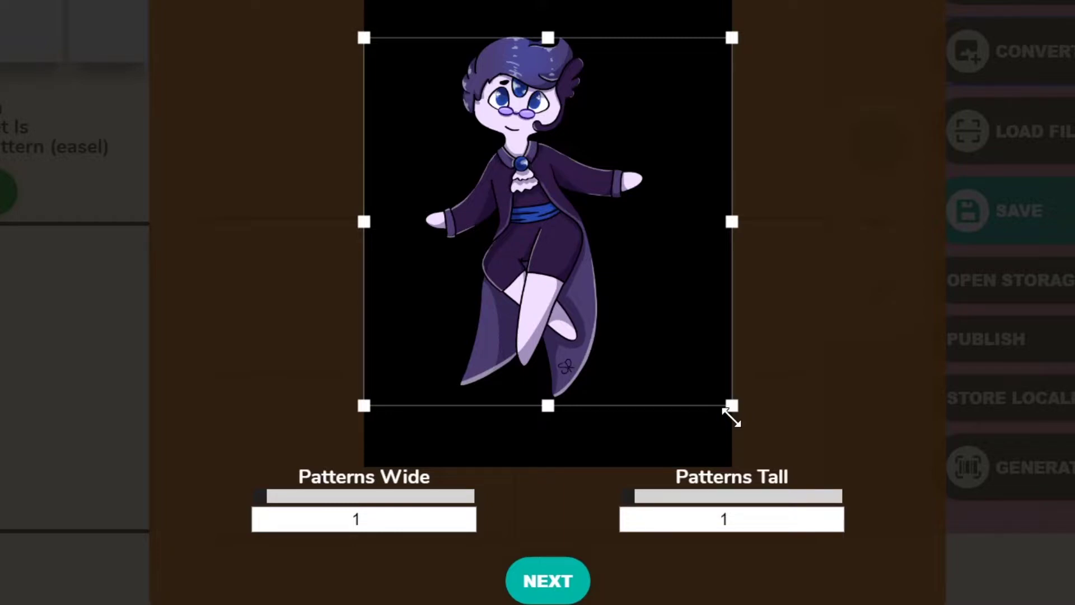
drag(734, 377, 526, 197)
drag(477, 145, 554, 123)
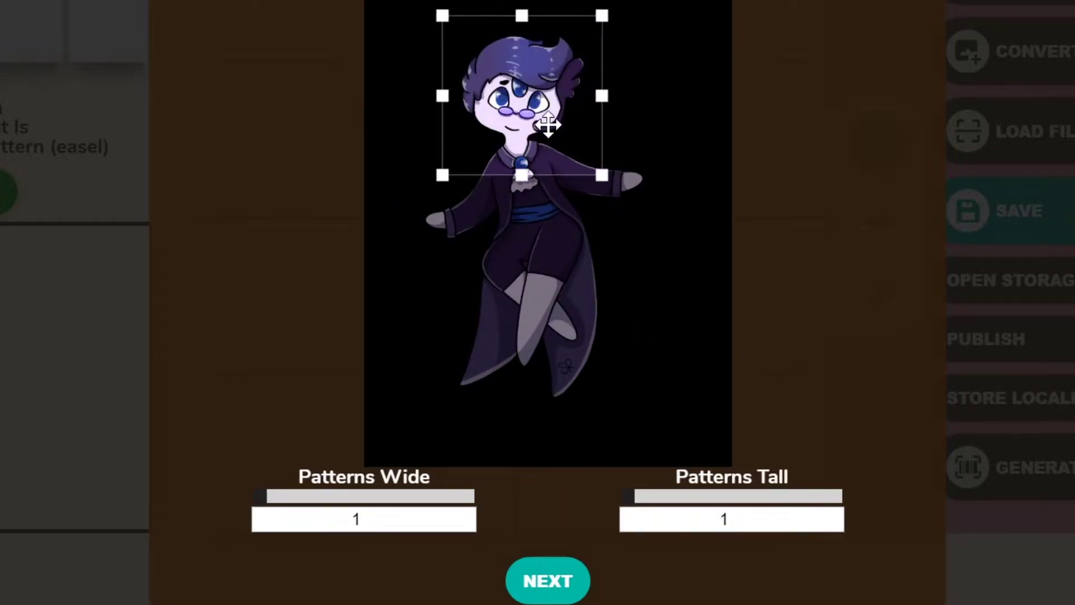
drag(604, 181, 565, 142)
drag(527, 104, 537, 107)
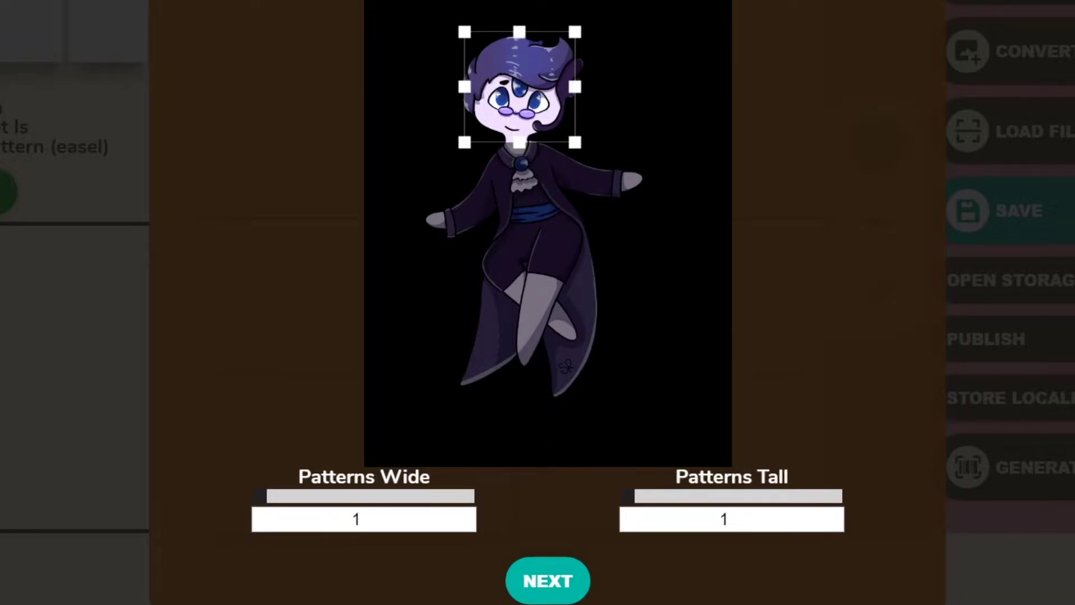
click(536, 580)
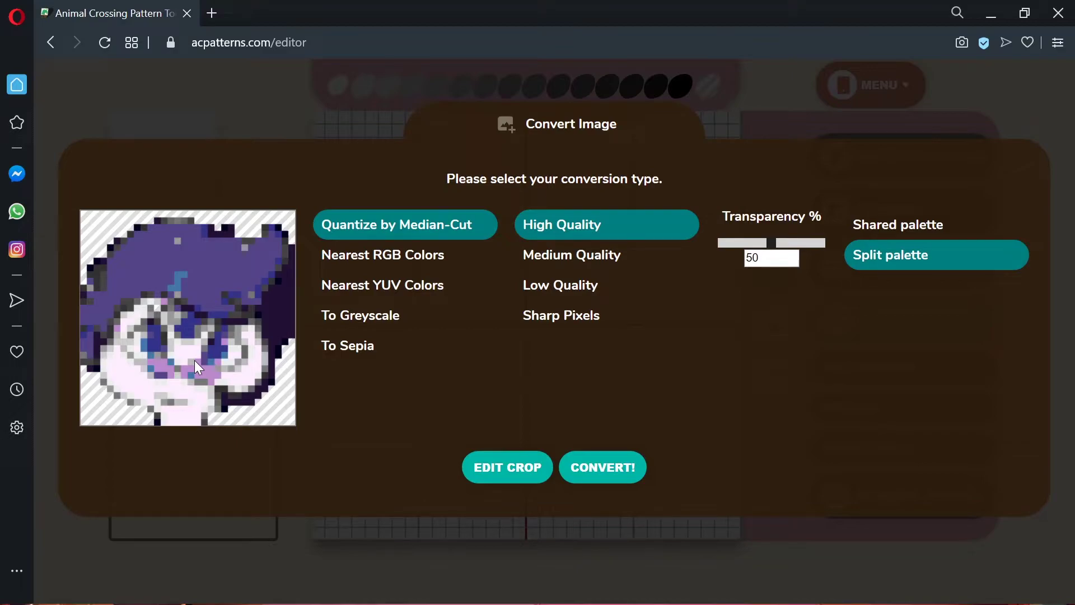
- Convert the head crop, retitle the pattern 'Jeloetta', save it, and generate its QR code
click(601, 478)
click(150, 322)
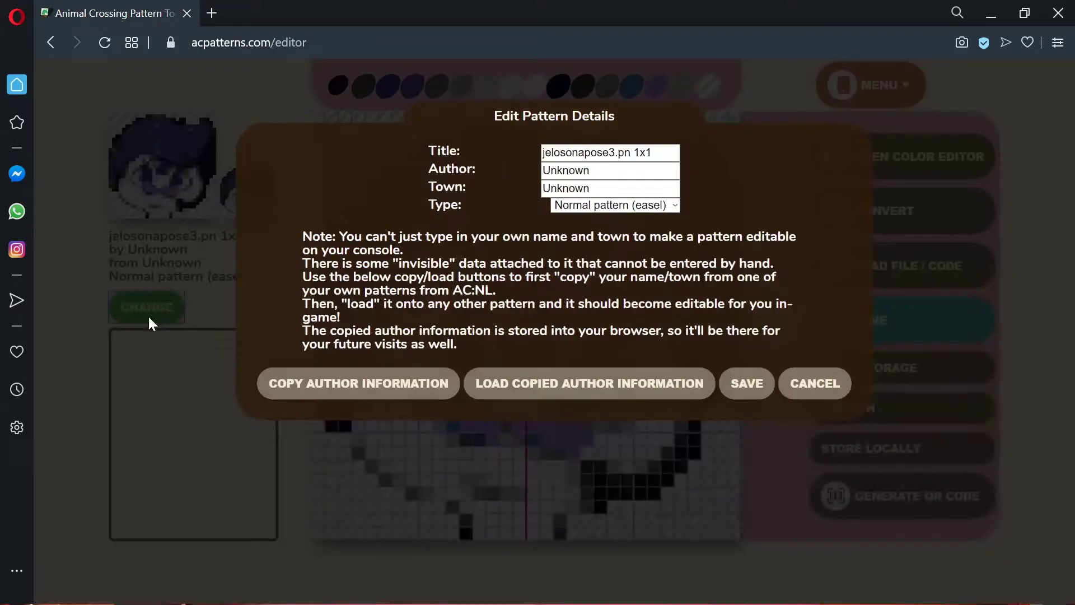
triple_click(608, 141)
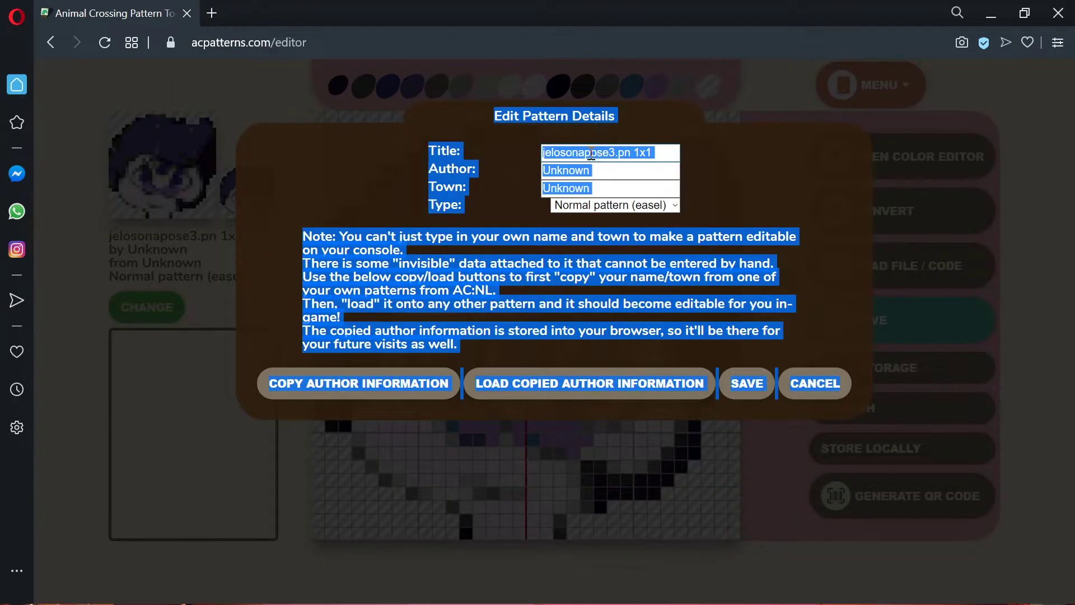
click(591, 154)
triple_click(591, 154)
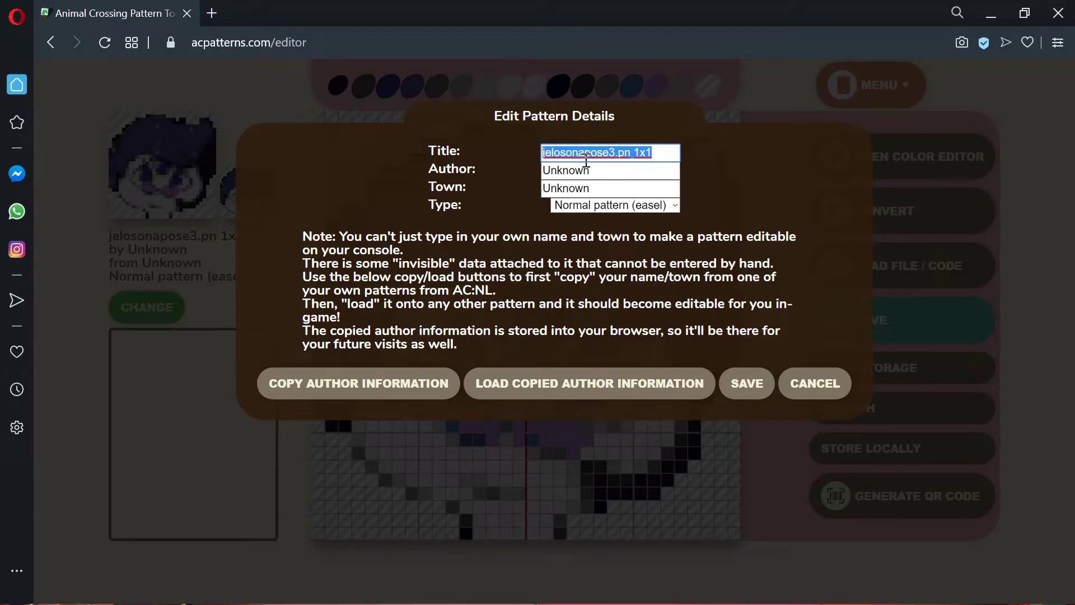
text(Jeloetta)
key(Tab)
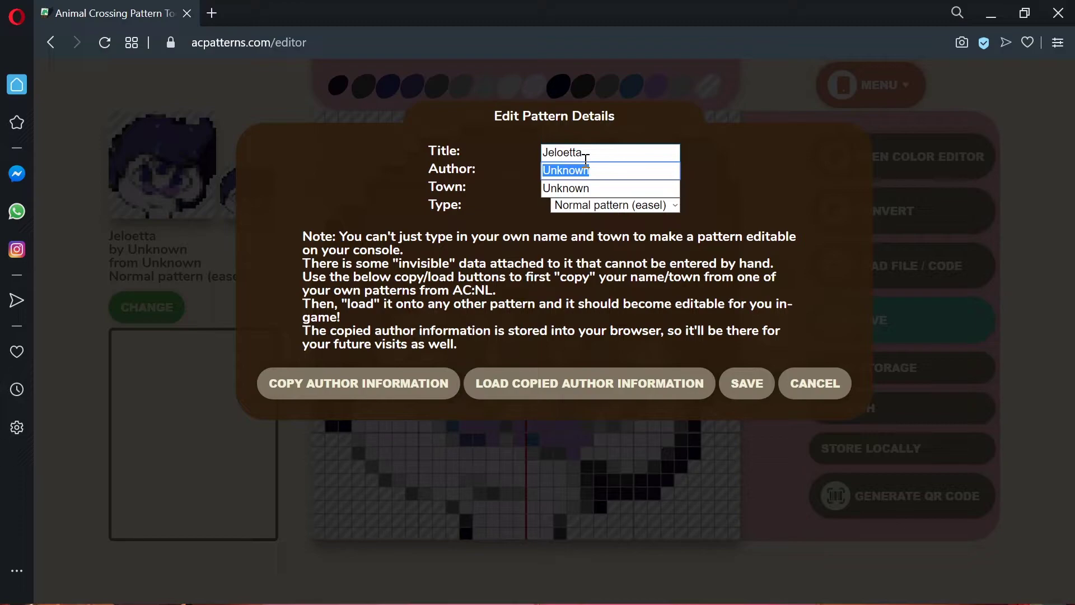
click(734, 392)
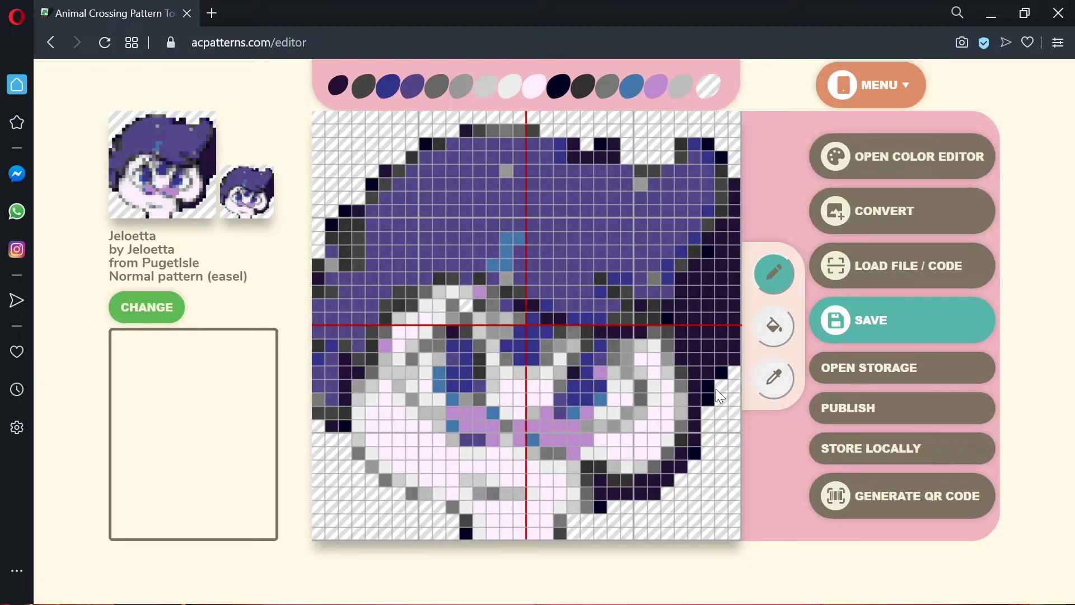
click(929, 507)
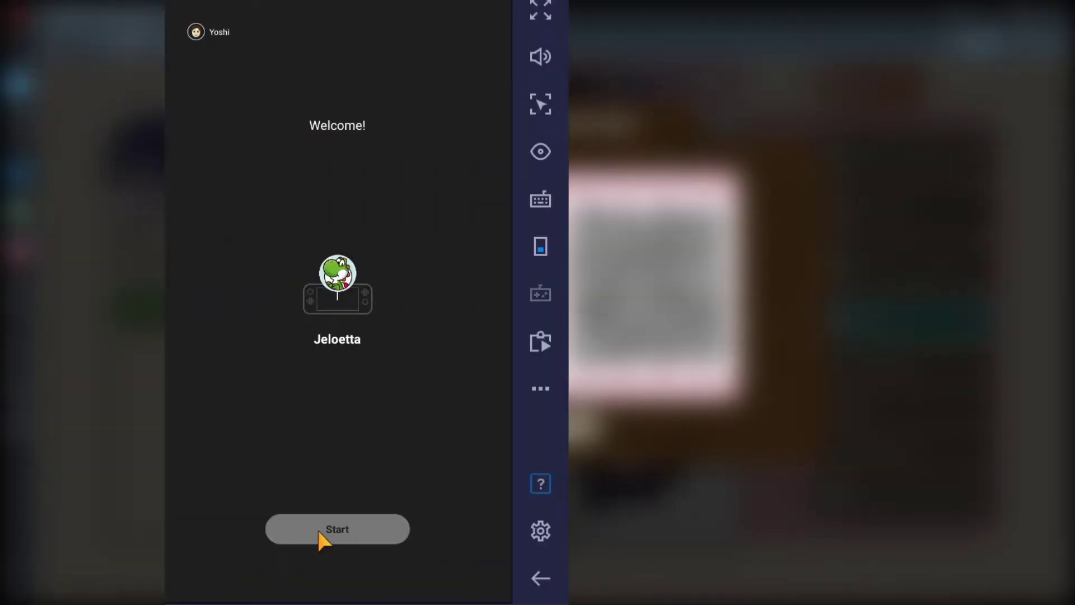
- Switch to the BlueStacks window running the Nintendo Switch Online app
click(316, 534)
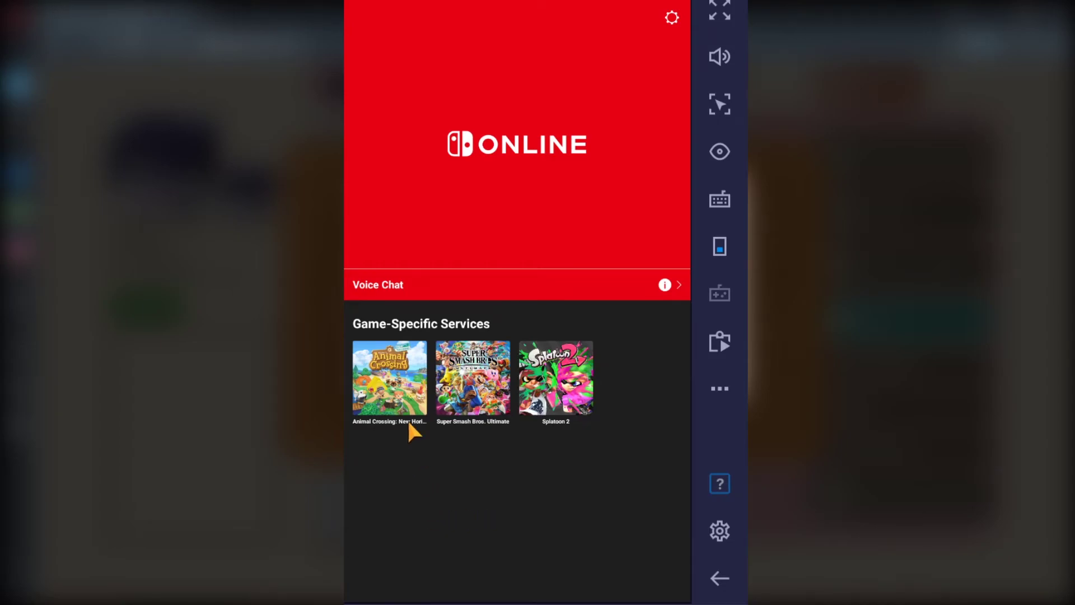
- Launch Animal Crossing's NookLink, go to Designs, and start 'Scan a QR code' with camera access allowed
click(395, 378)
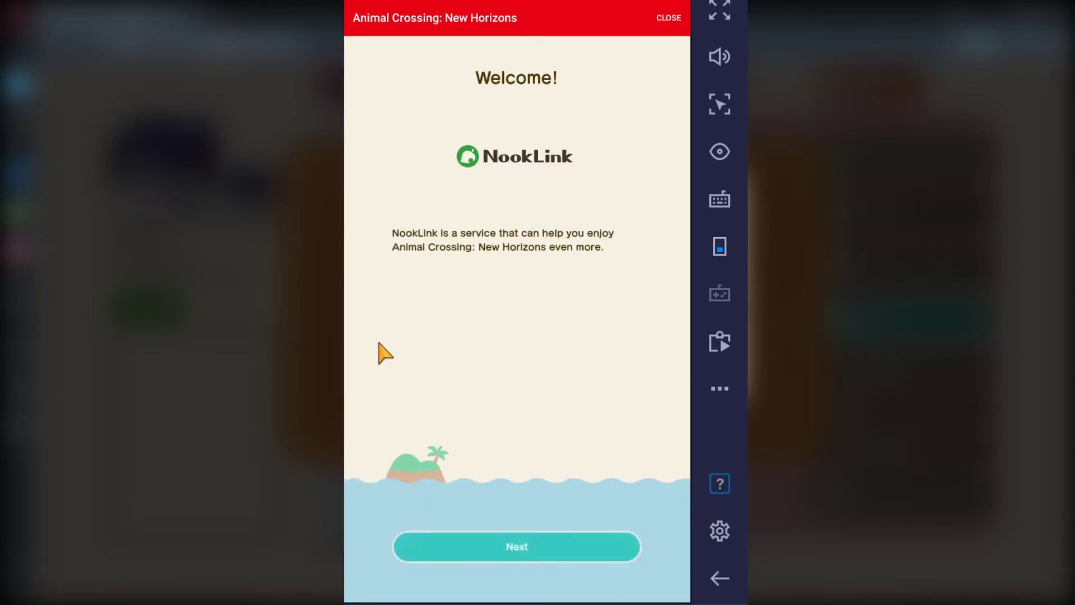
click(487, 549)
click(507, 546)
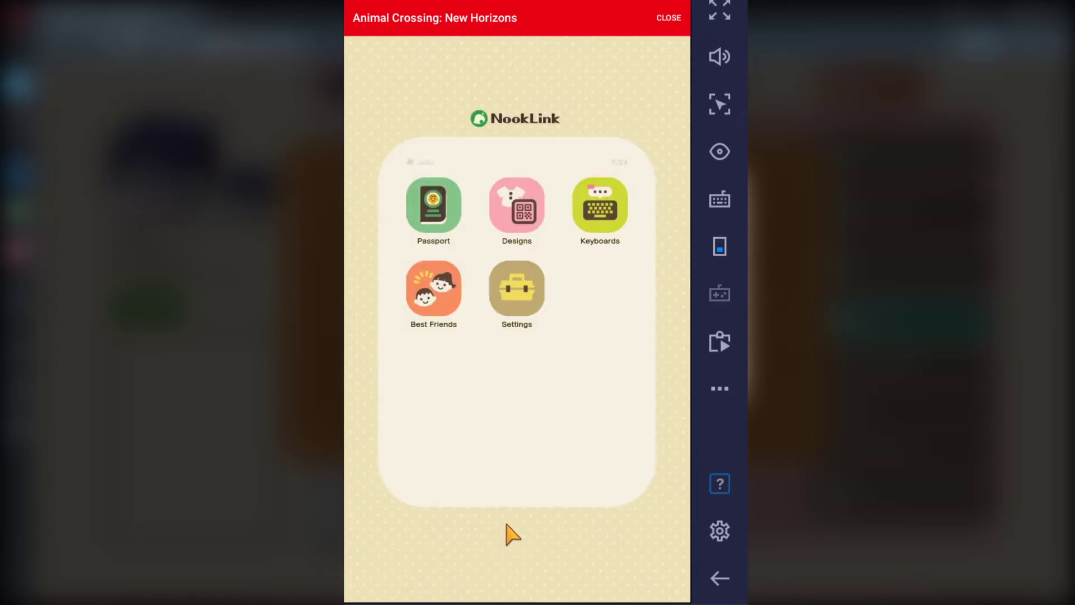
click(506, 230)
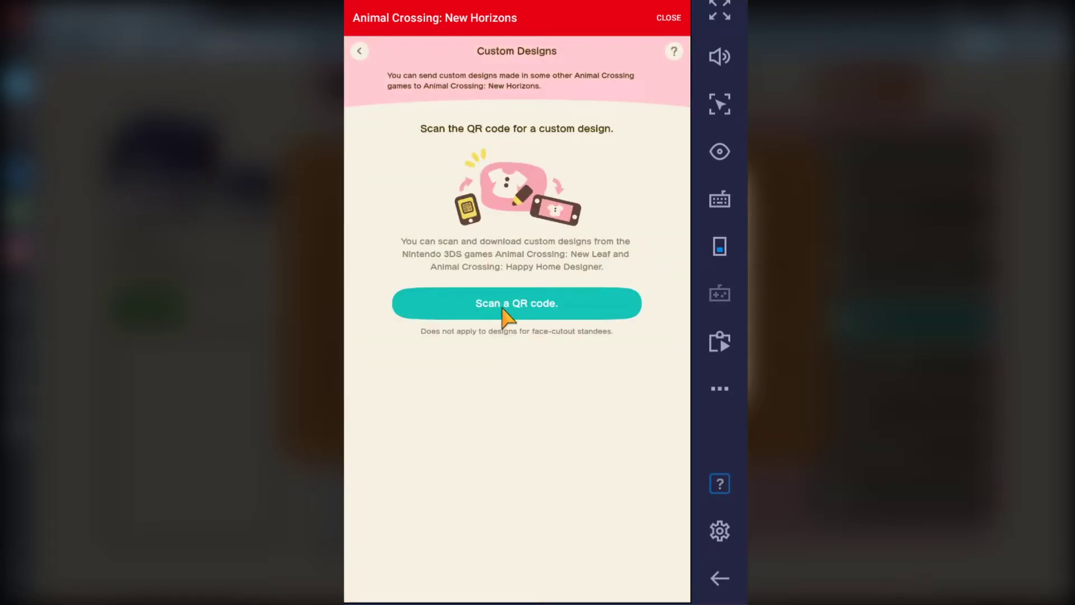
click(504, 311)
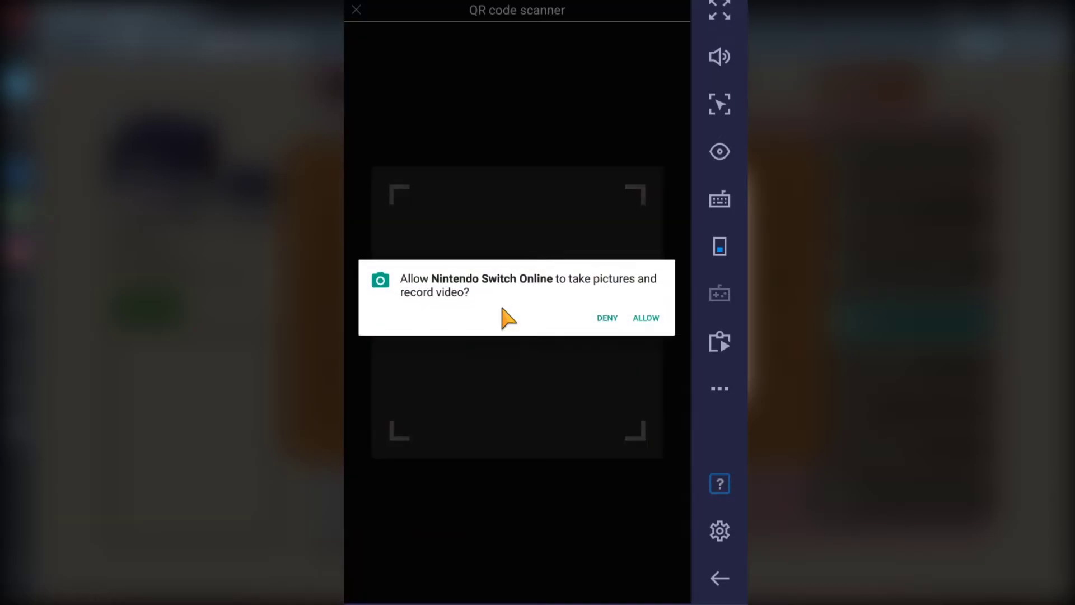
click(653, 320)
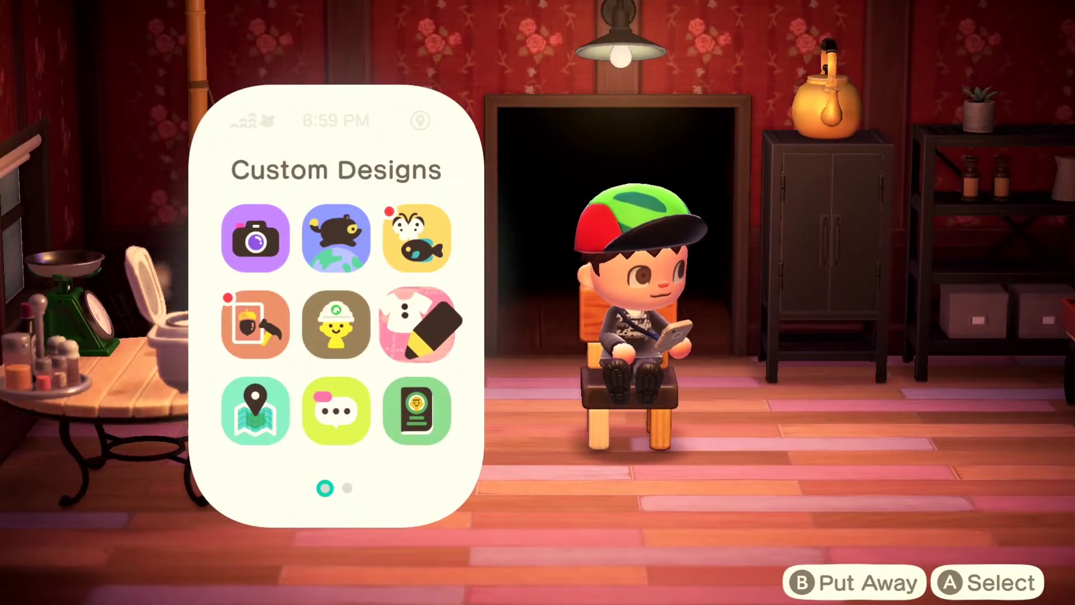
- Download the Jeloetta design in Custom Designs and overwrite the first empty slot with it
click(445, 353)
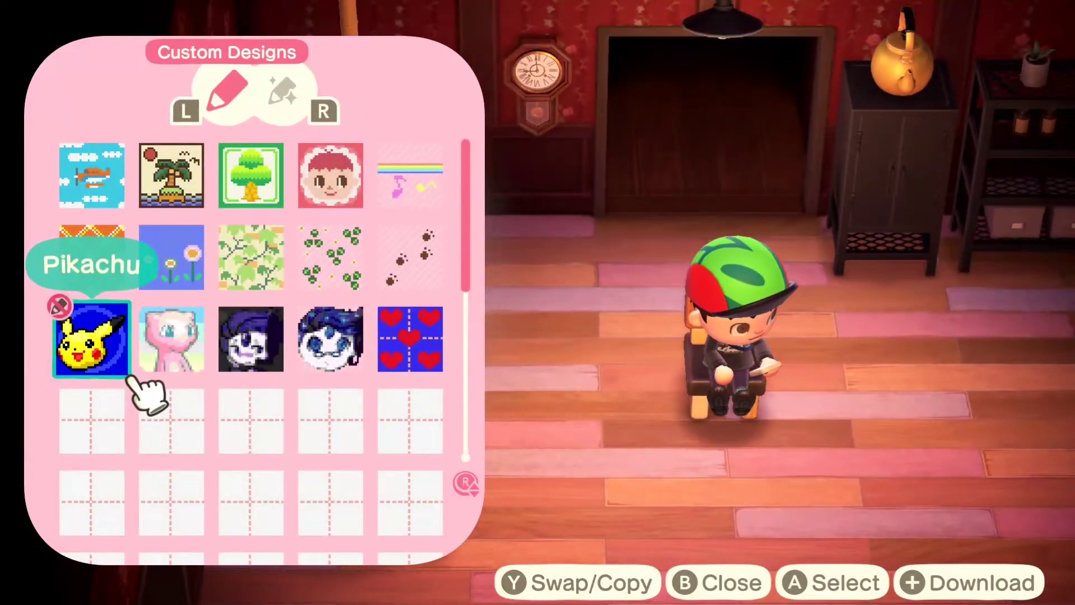
key(Down)
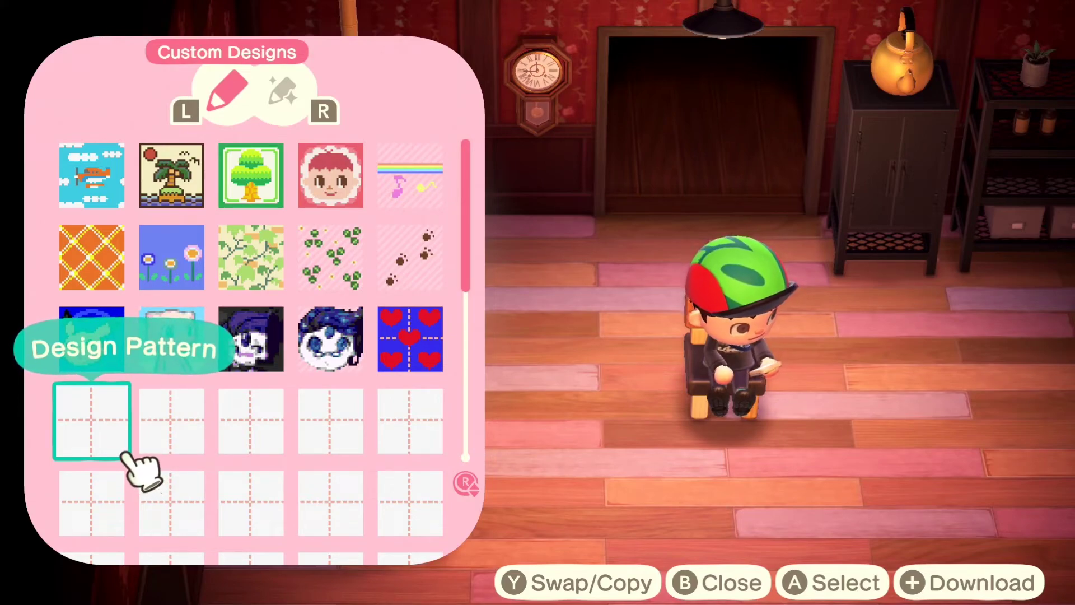
key(plus)
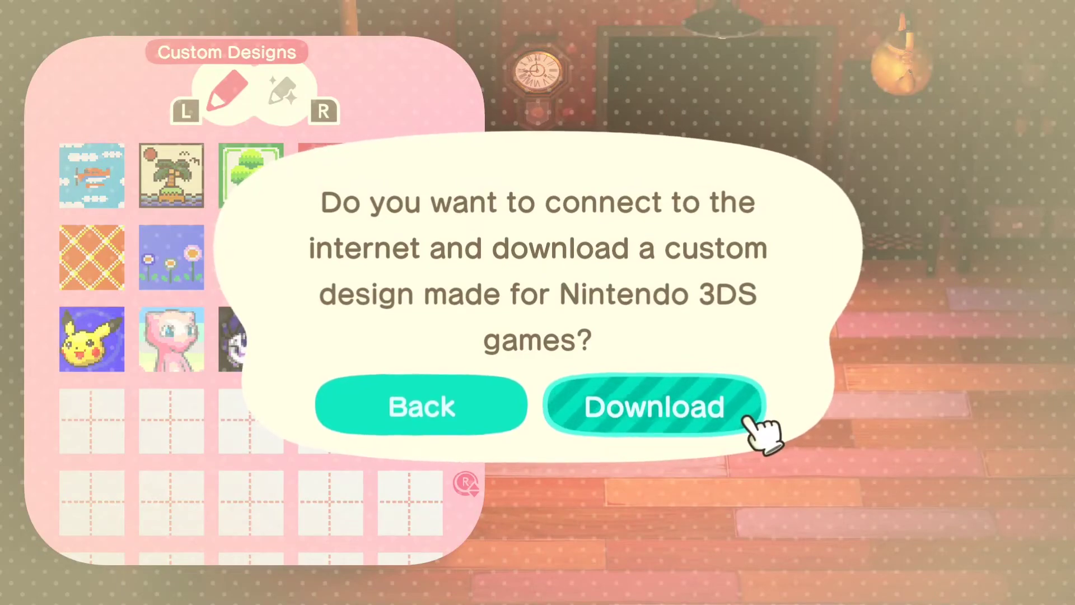
key(Escape)
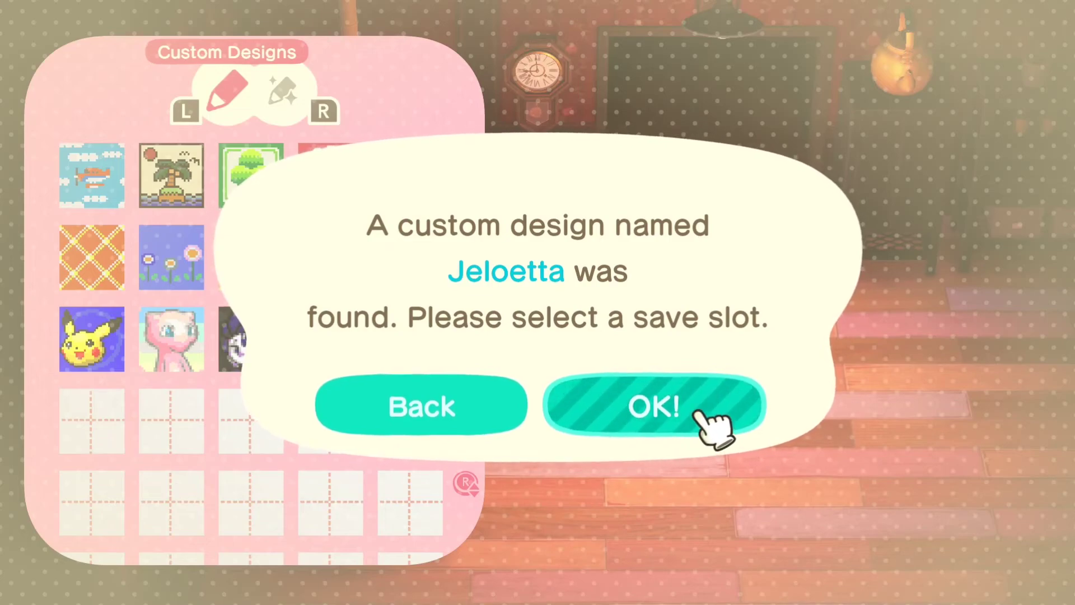
click(703, 417)
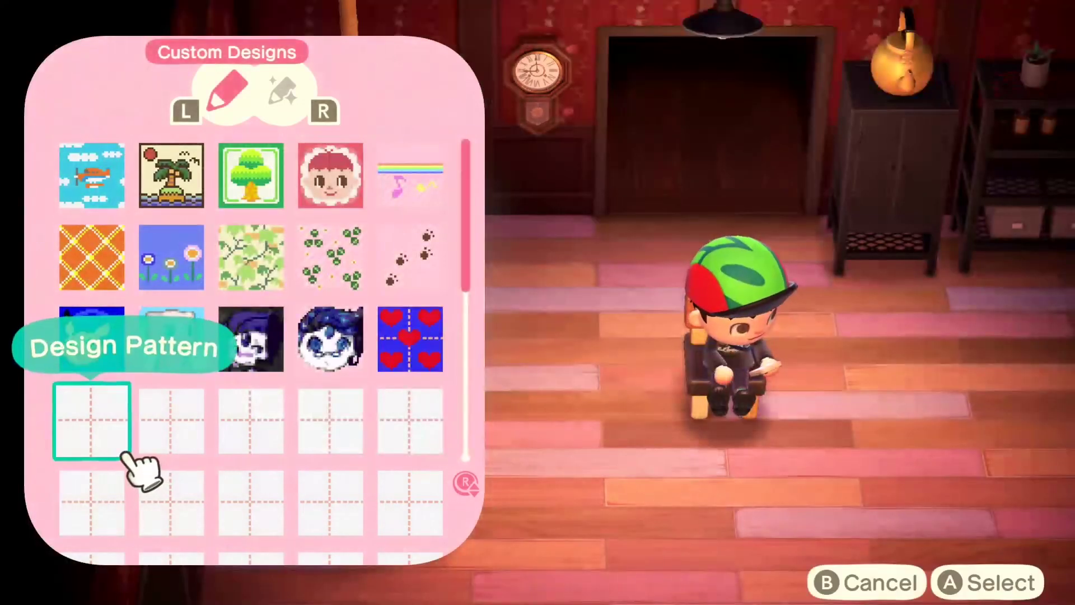
click(109, 440)
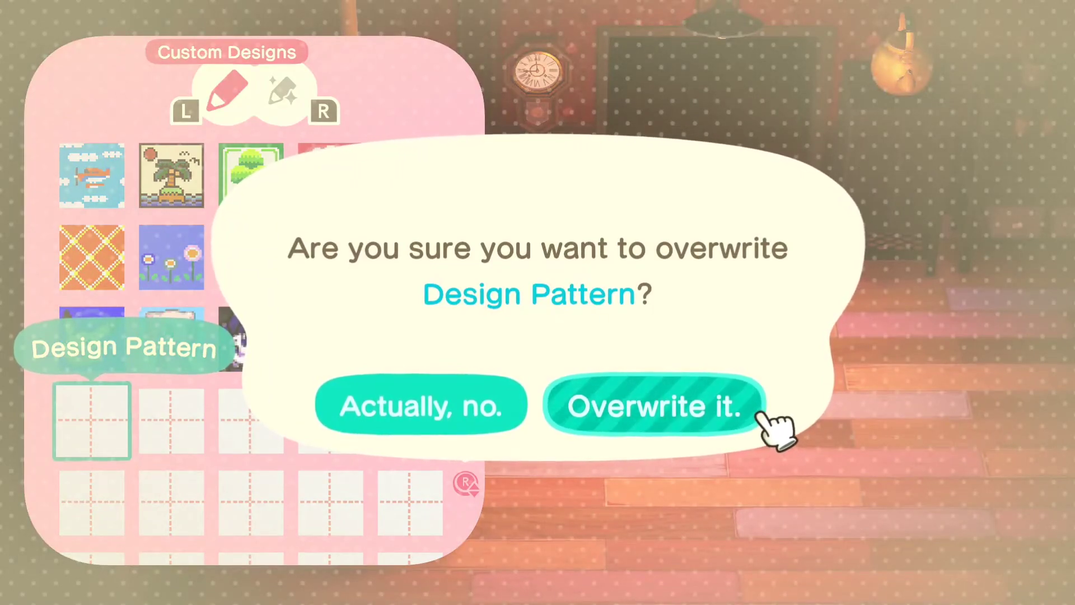
click(767, 423)
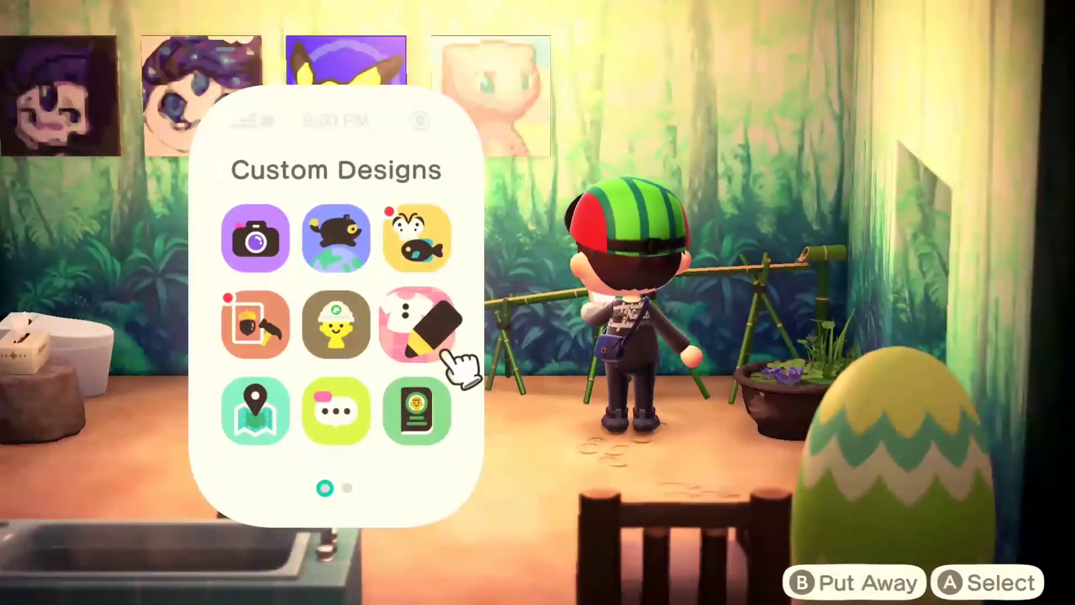
- Display the Jeloetta design in the room as a canvas
click(456, 356)
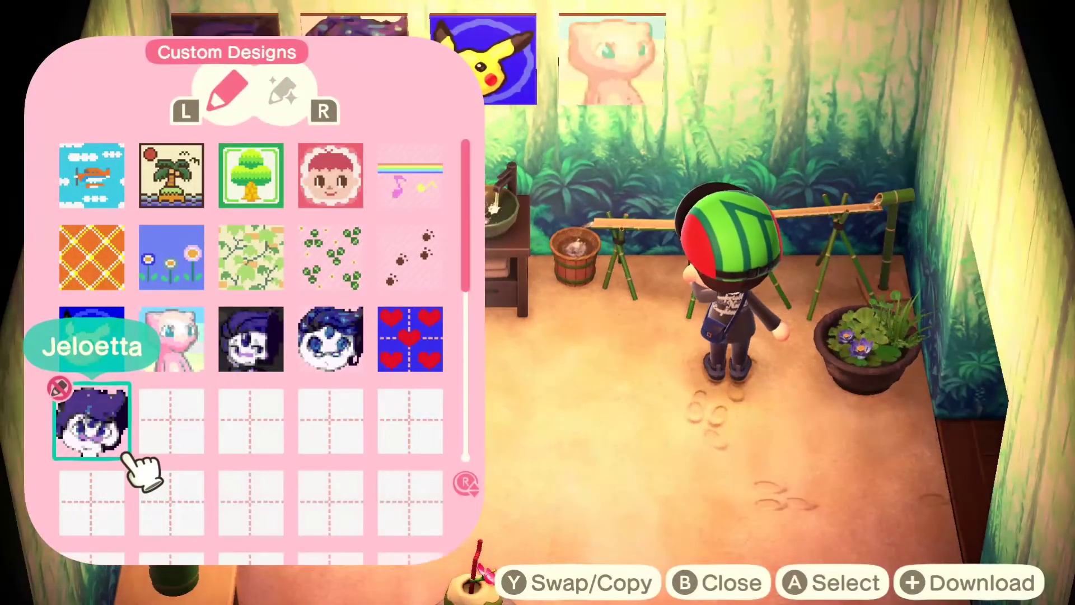
click(92, 421)
click(778, 128)
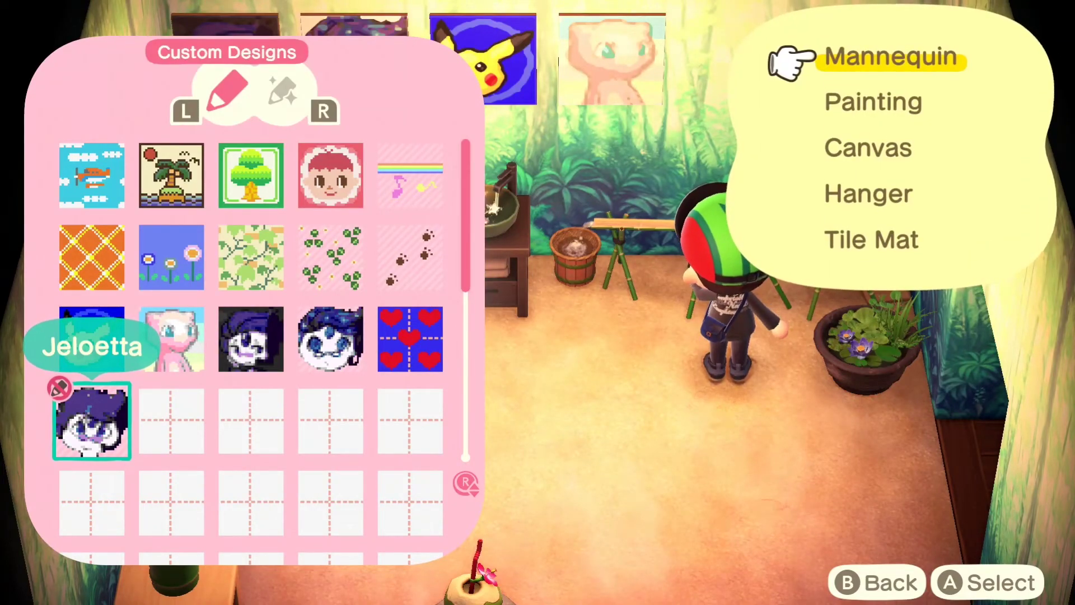
click(812, 149)
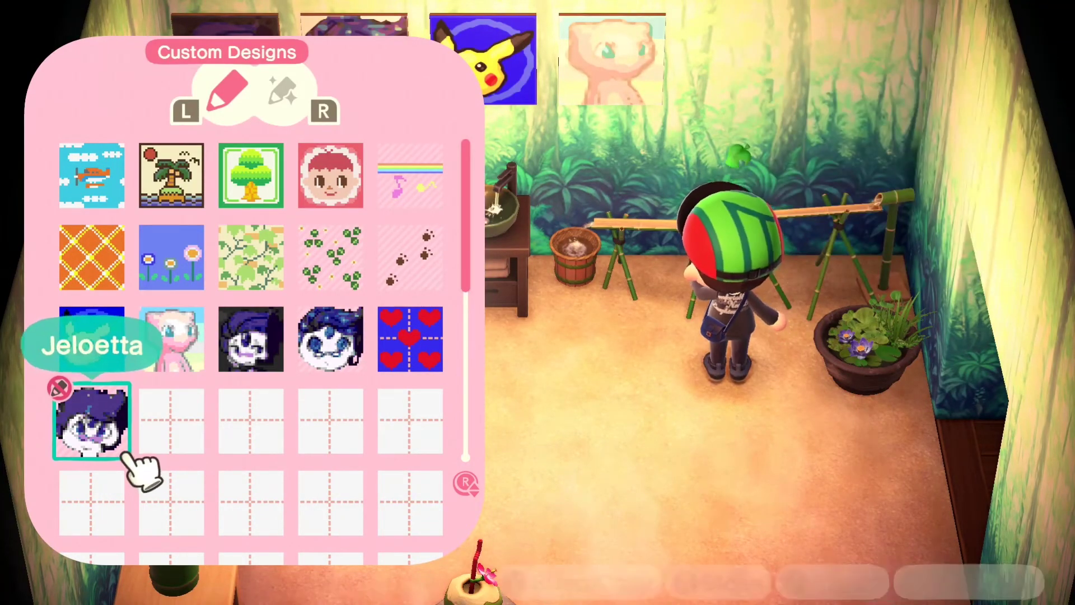